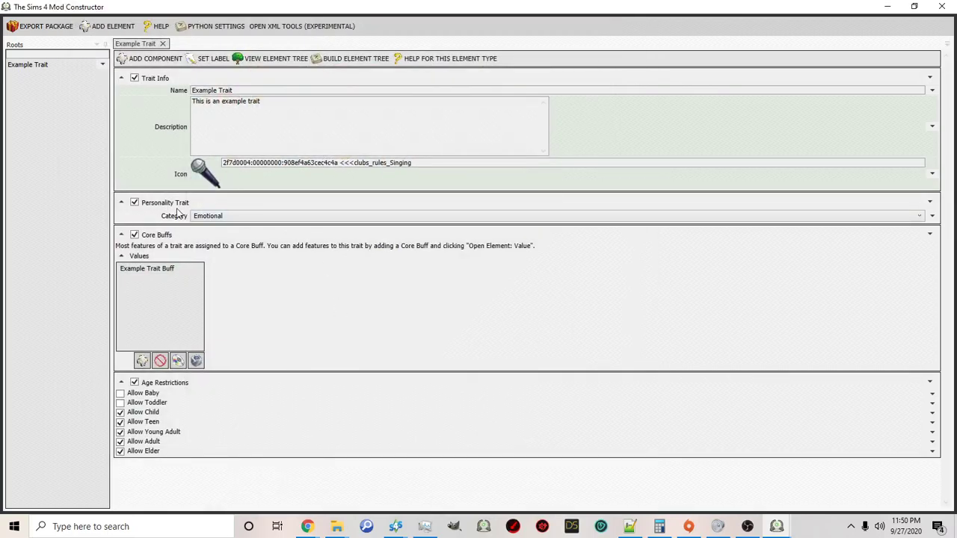
click(199, 216)
click(200, 218)
click(199, 217)
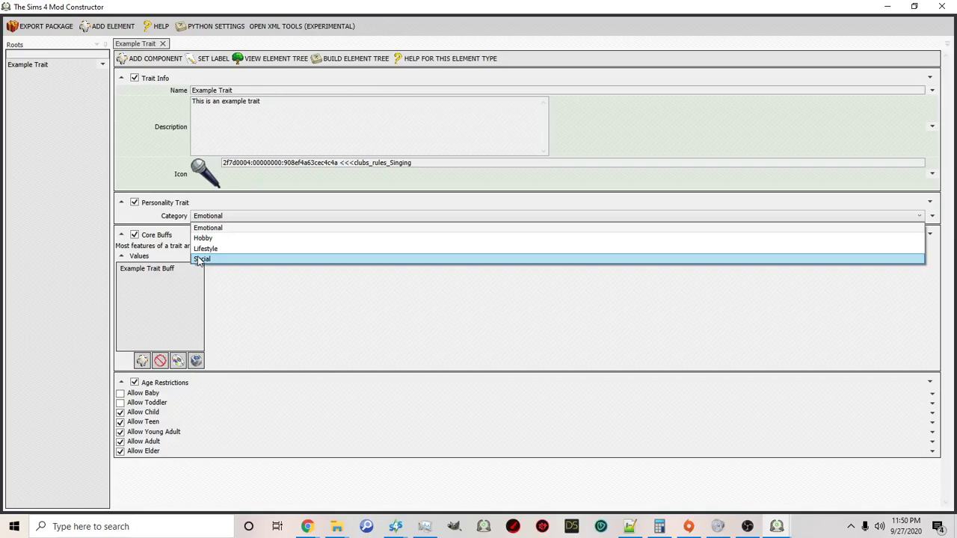
click(179, 207)
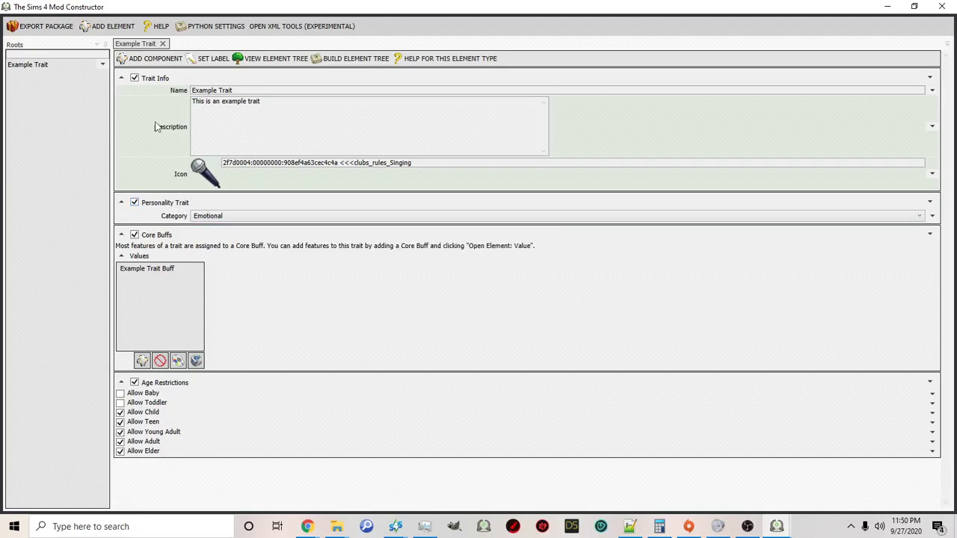
click(143, 59)
click(123, 159)
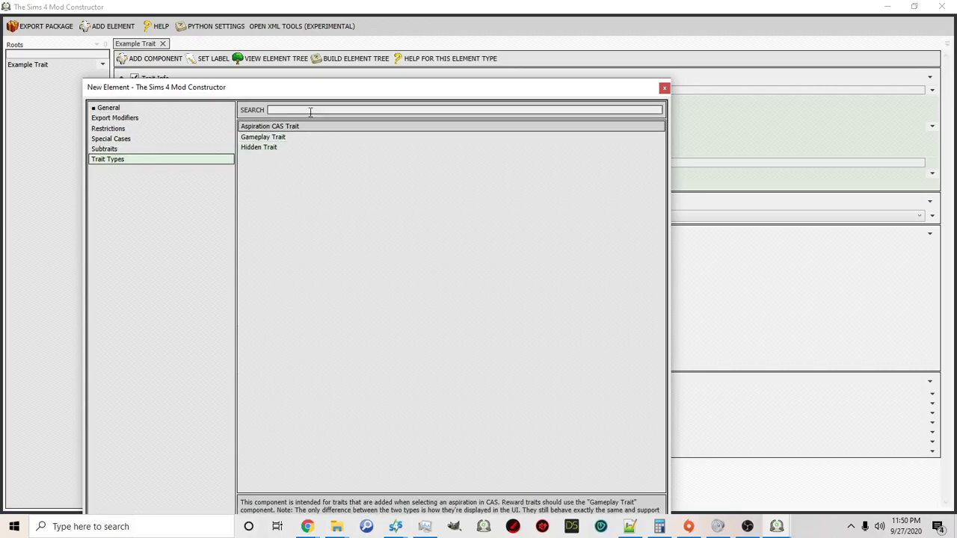
drag(314, 92, 312, 41)
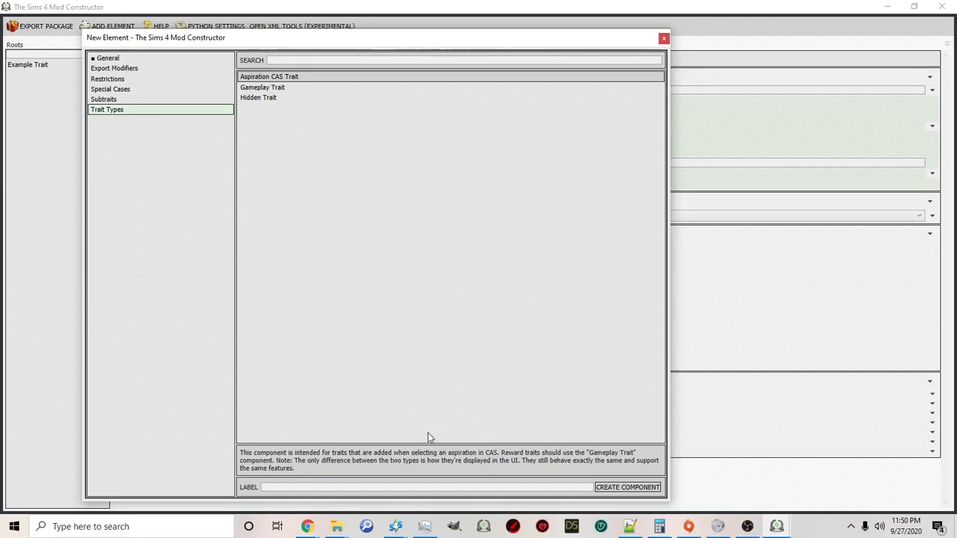
click(286, 88)
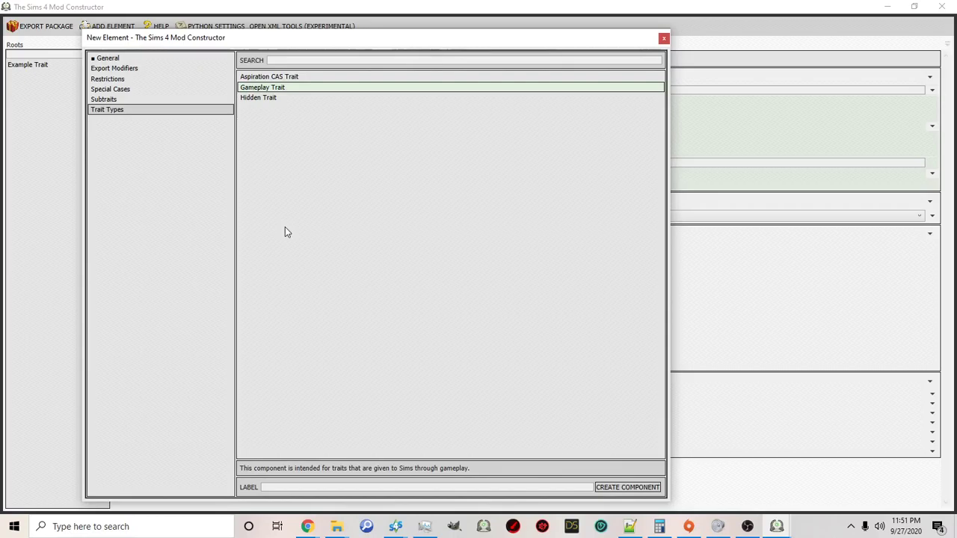
click(267, 98)
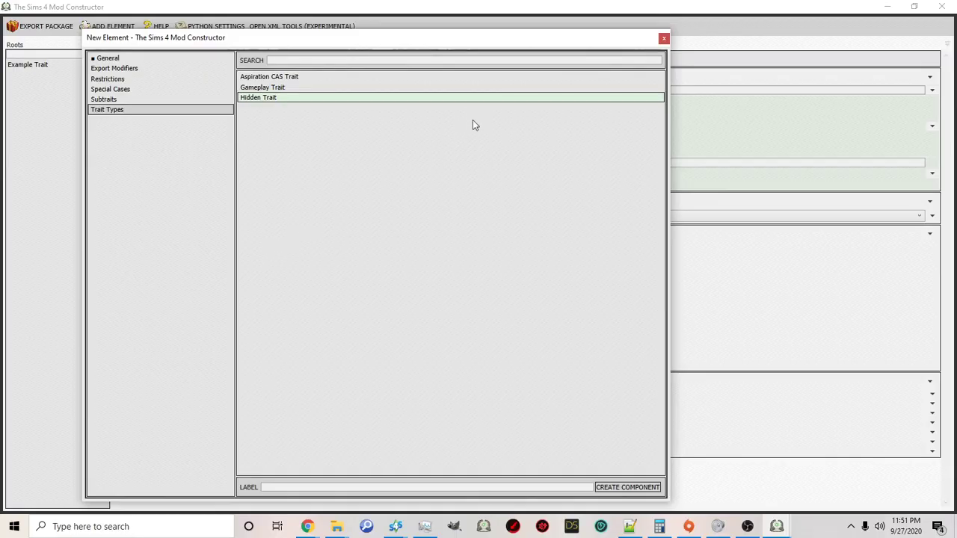
click(664, 39)
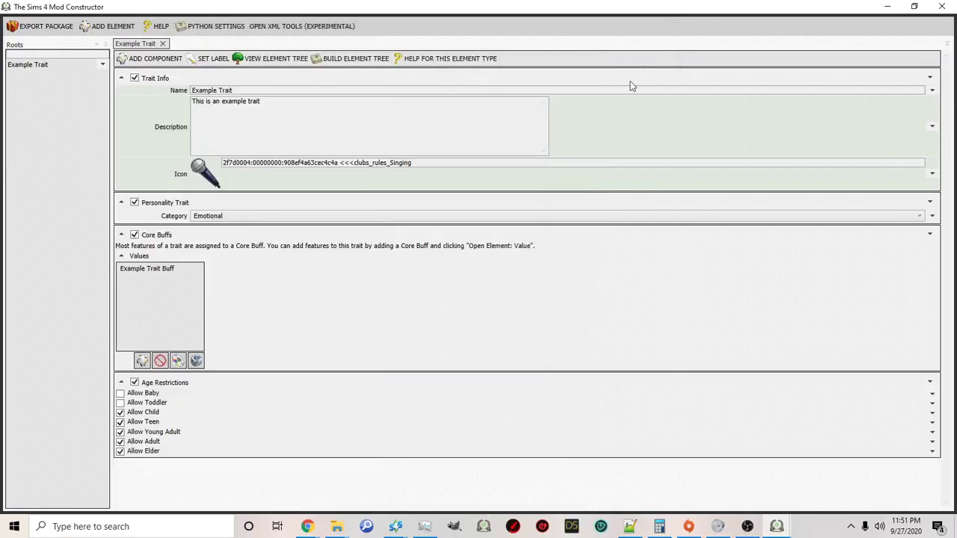
Set Example Trait's category to Social and select Example Trait Buff under Core Buffs
click(212, 218)
click(210, 257)
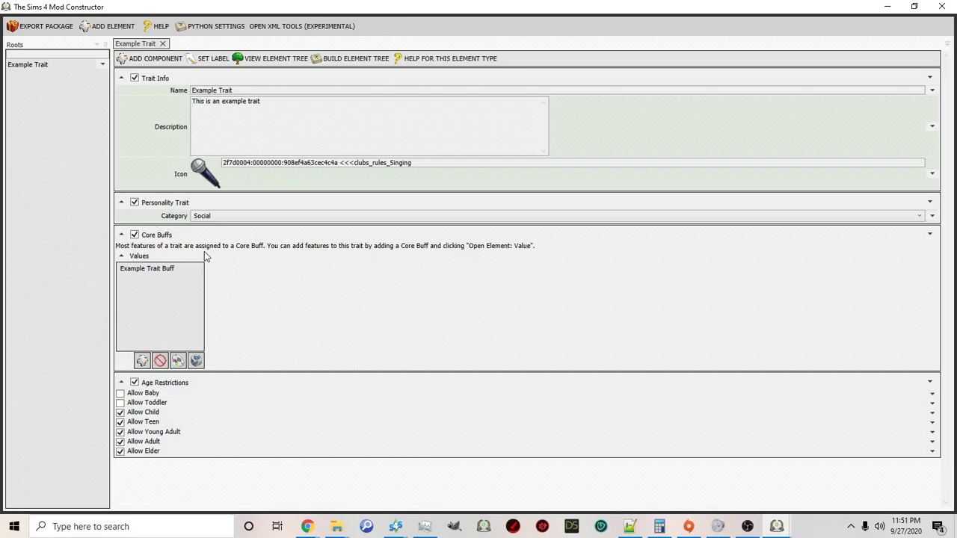
click(160, 272)
Open Example Trait Buff's settings and enter the name 'Example Buff'
double_click(146, 272)
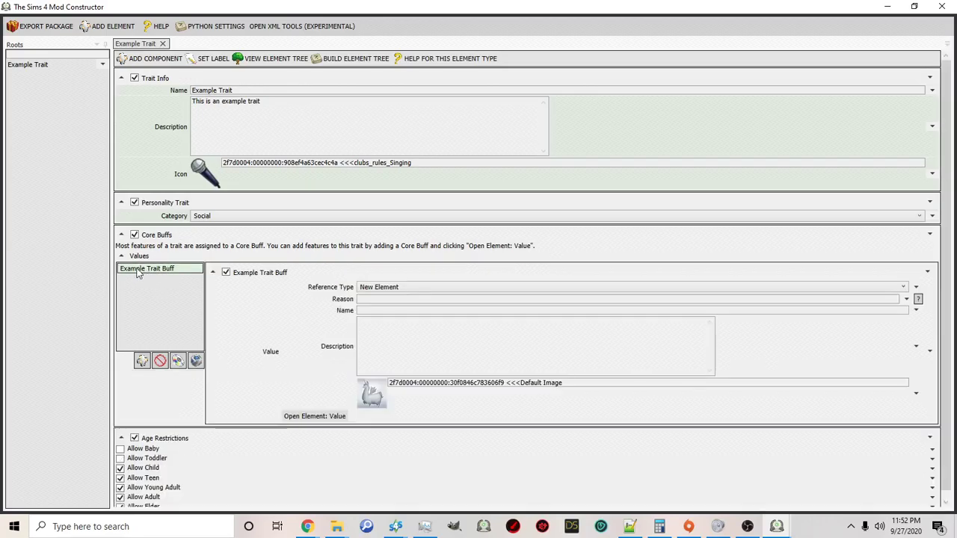
click(381, 309)
text(E)
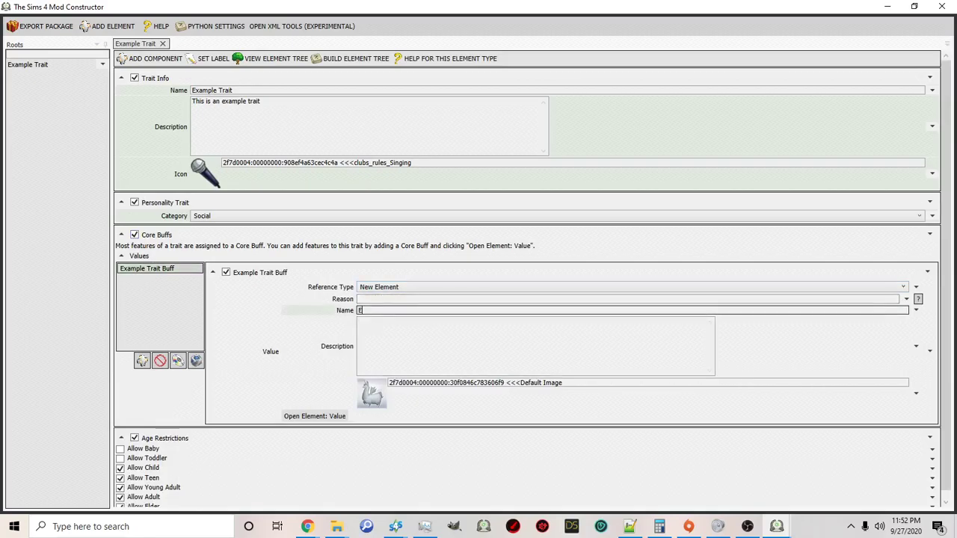
text(xample Buff)
Open the buff's value and add an Actions > Social Interactions component to it
click(322, 419)
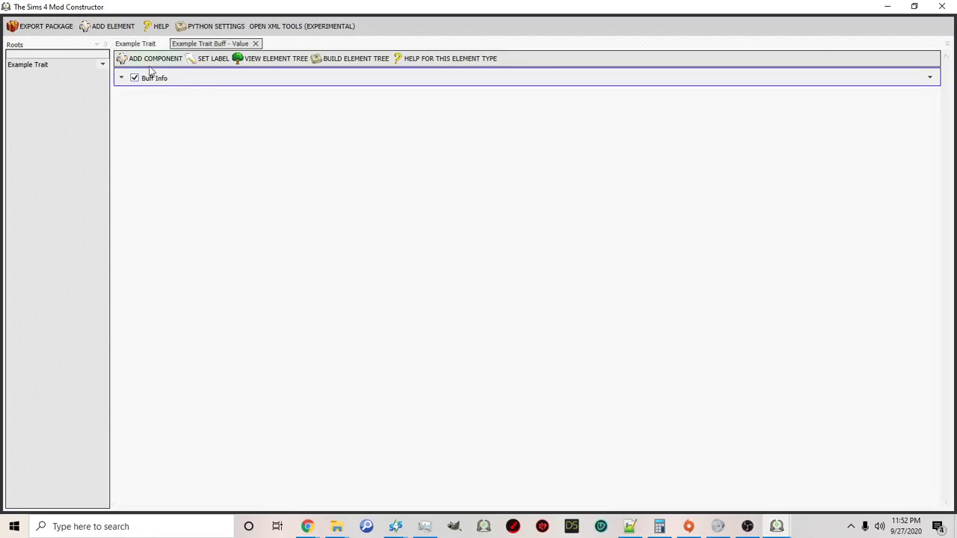
click(155, 62)
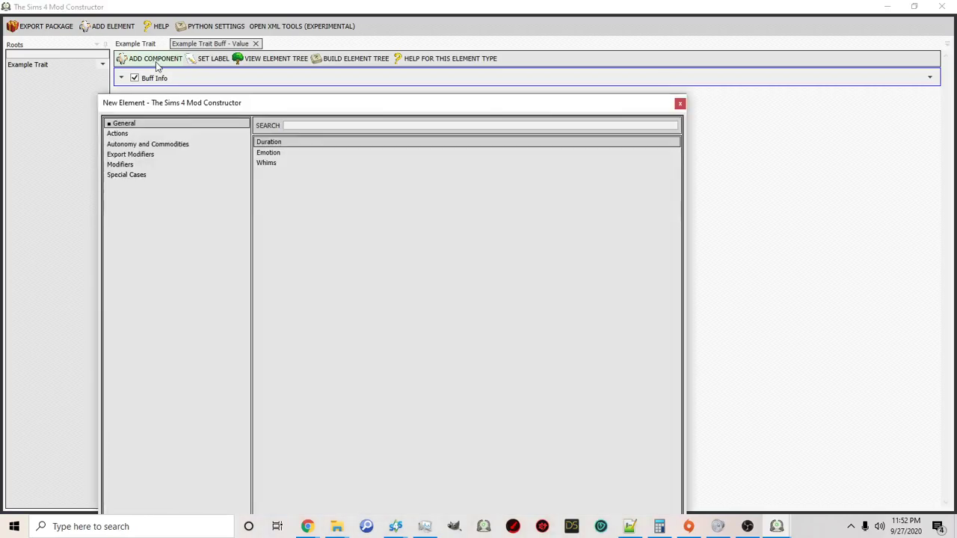
click(133, 144)
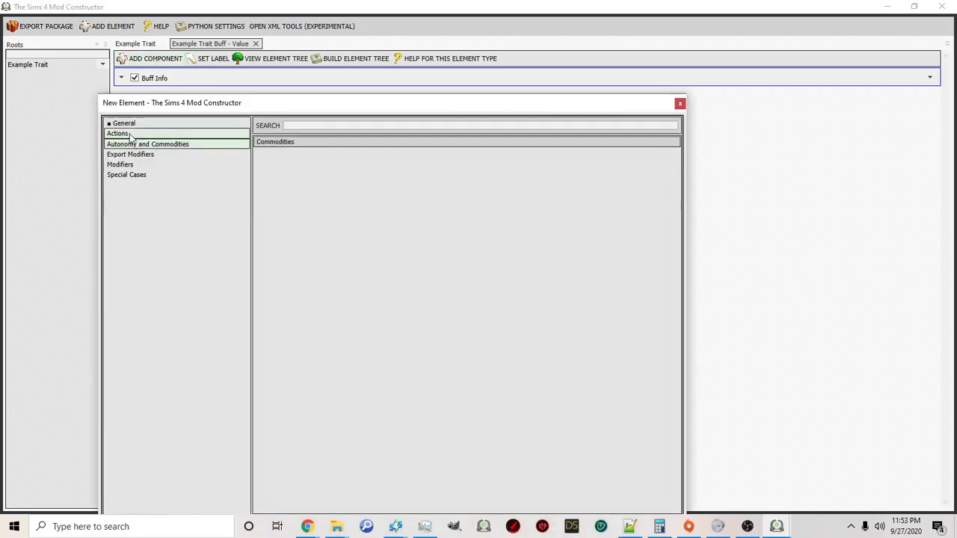
click(120, 134)
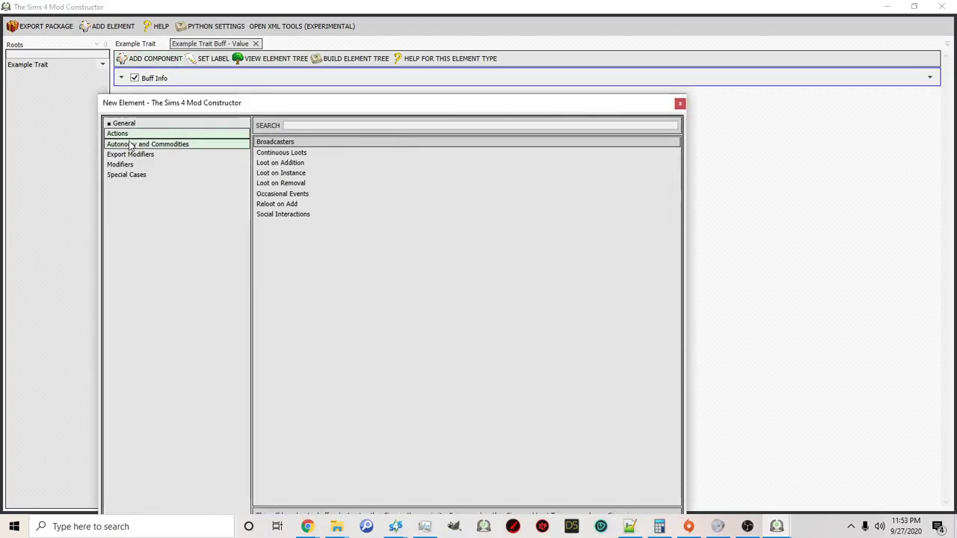
click(278, 216)
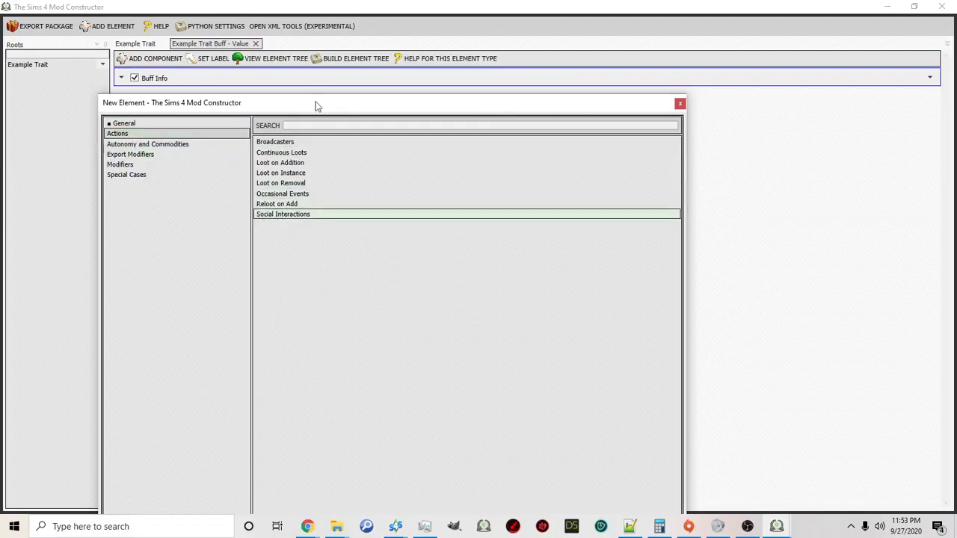
drag(316, 107, 310, 48)
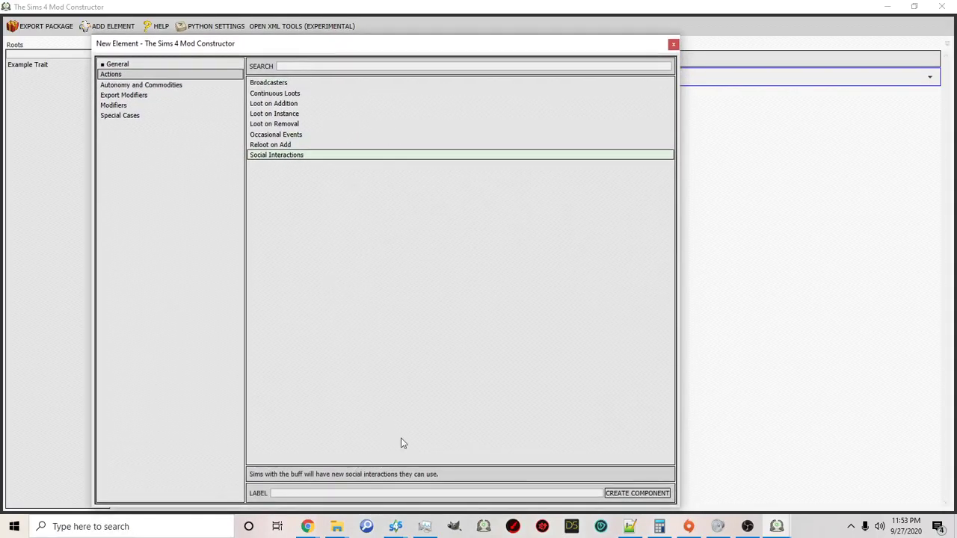
click(648, 496)
click(672, 44)
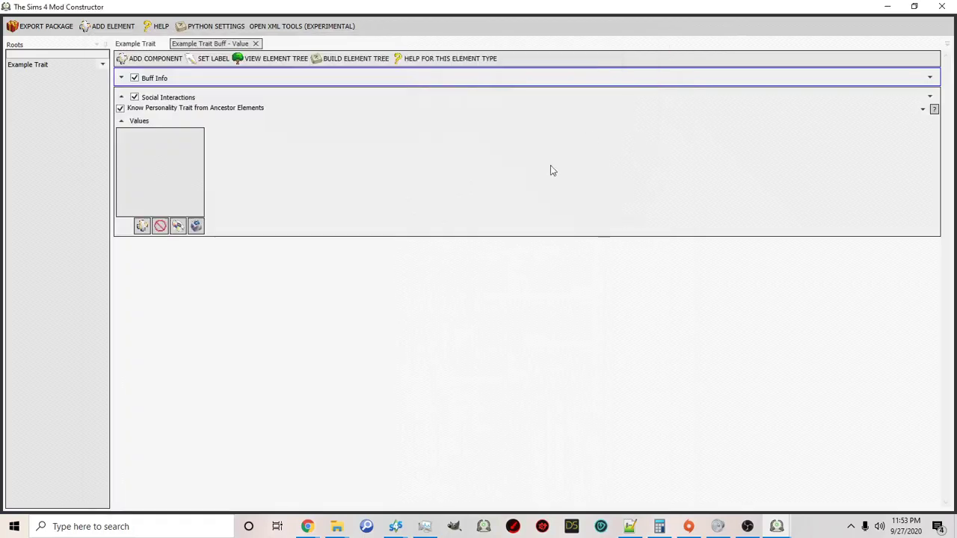
Add a new social interaction named 'Talk About Examples', keeping its type Friendly
click(147, 227)
click(151, 139)
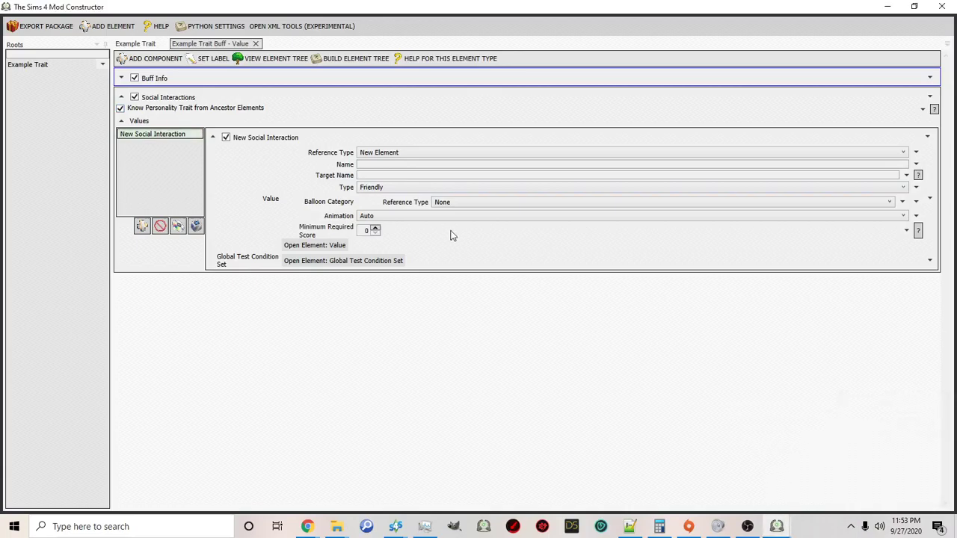
click(379, 163)
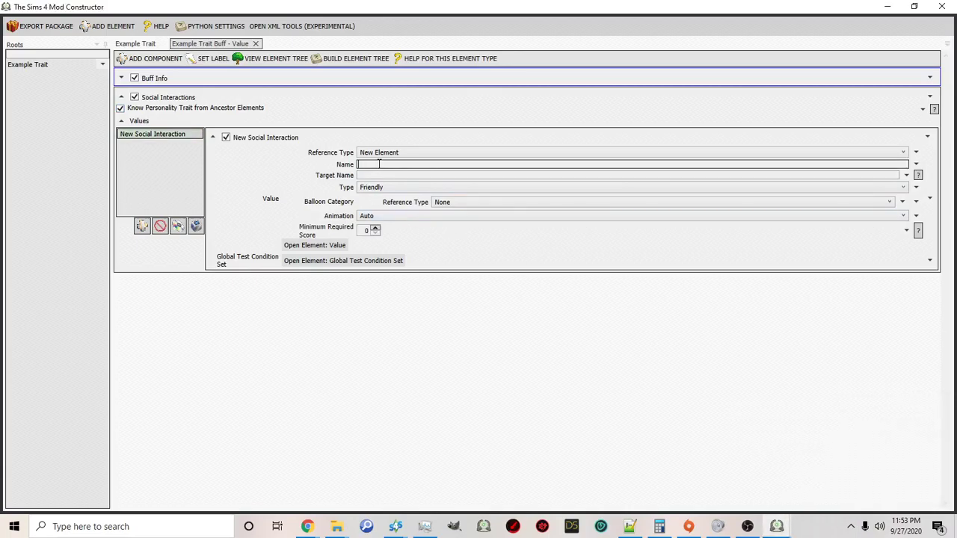
text(Tal)
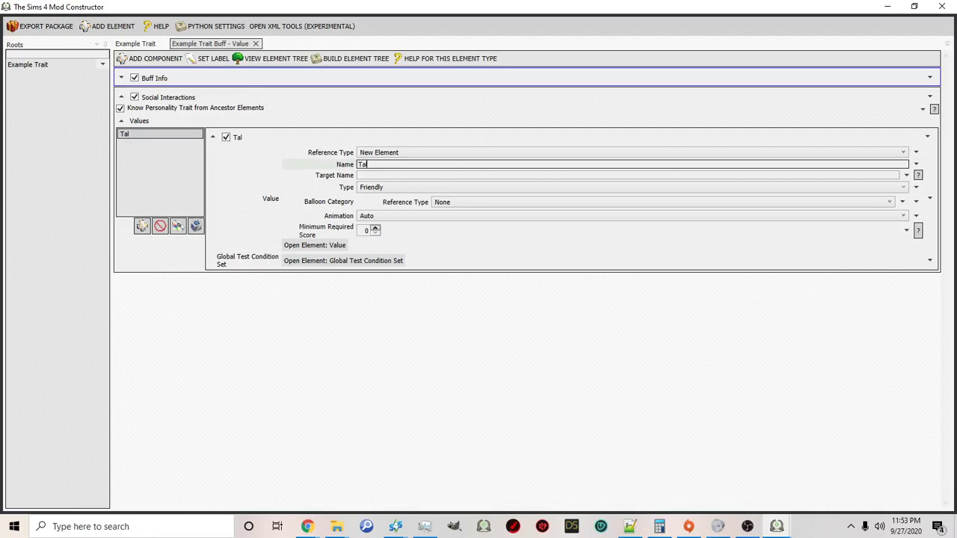
text(k About Examples)
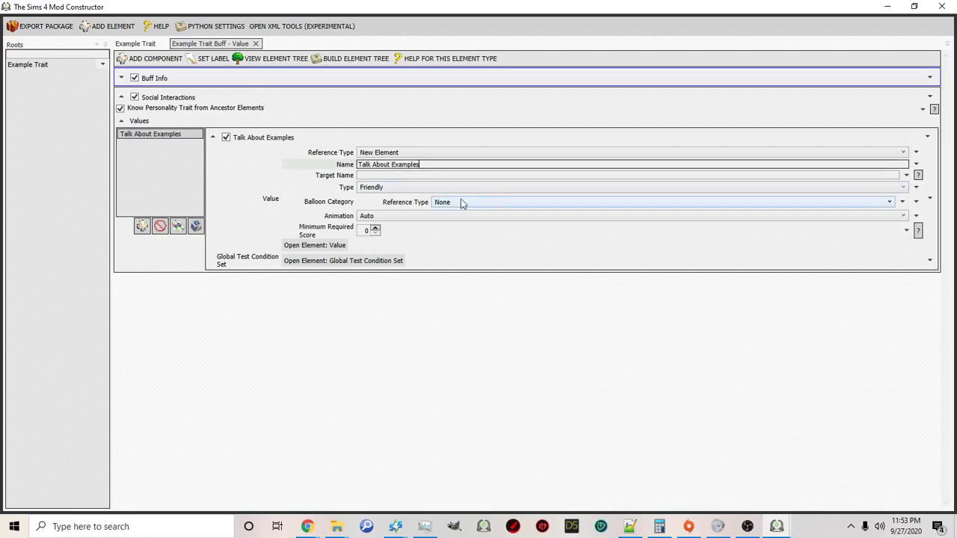
click(370, 189)
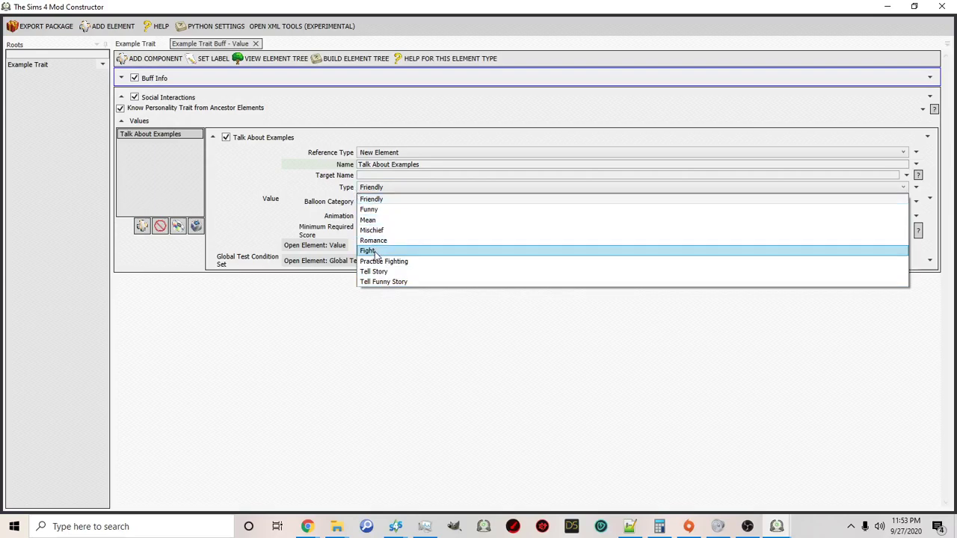
click(378, 204)
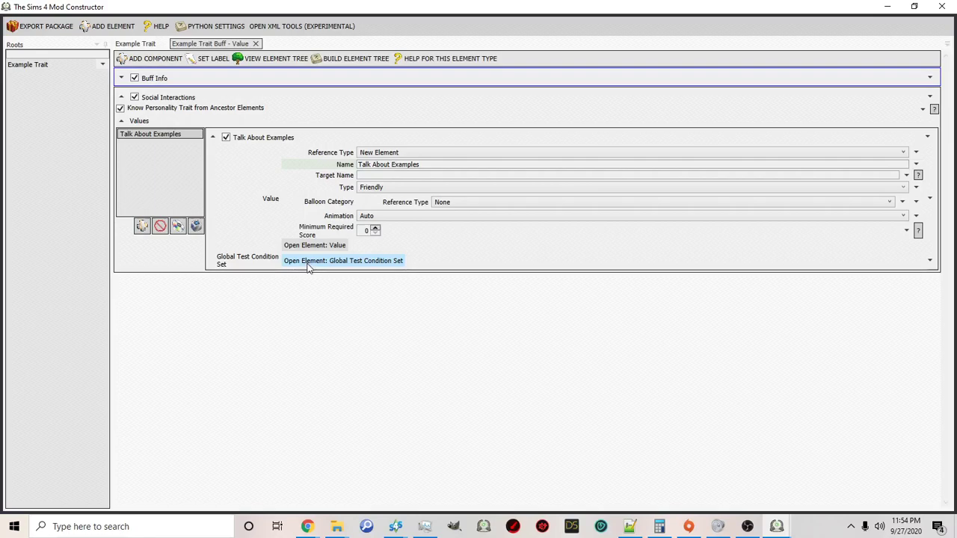
In the interaction's test condition set, browse Traits, Situations, Sim Info, Emotions and CAS tests without adding any
click(307, 264)
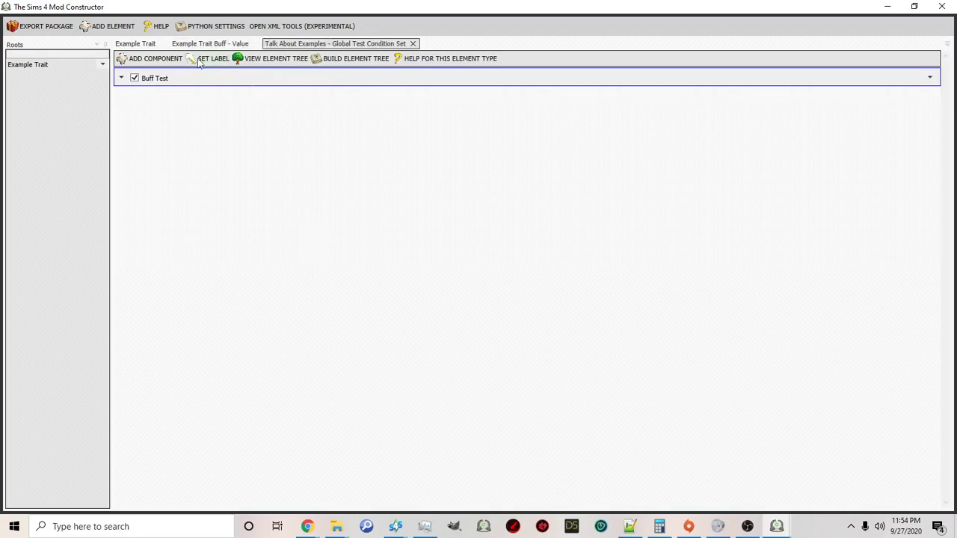
click(121, 78)
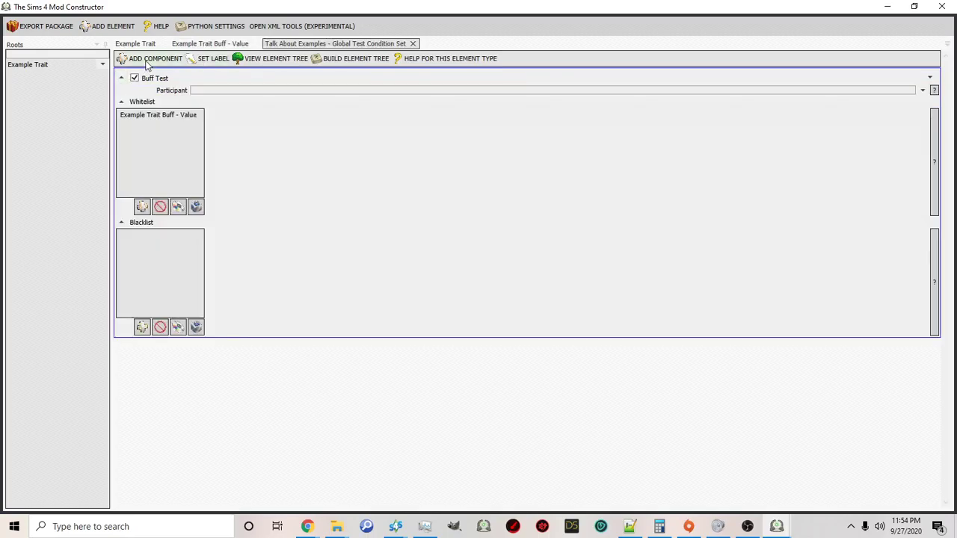
click(147, 61)
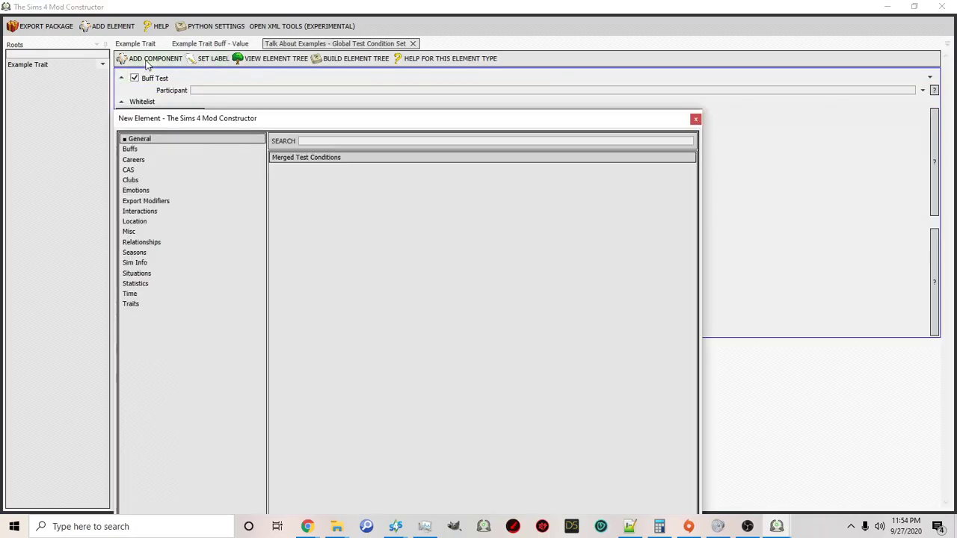
click(145, 305)
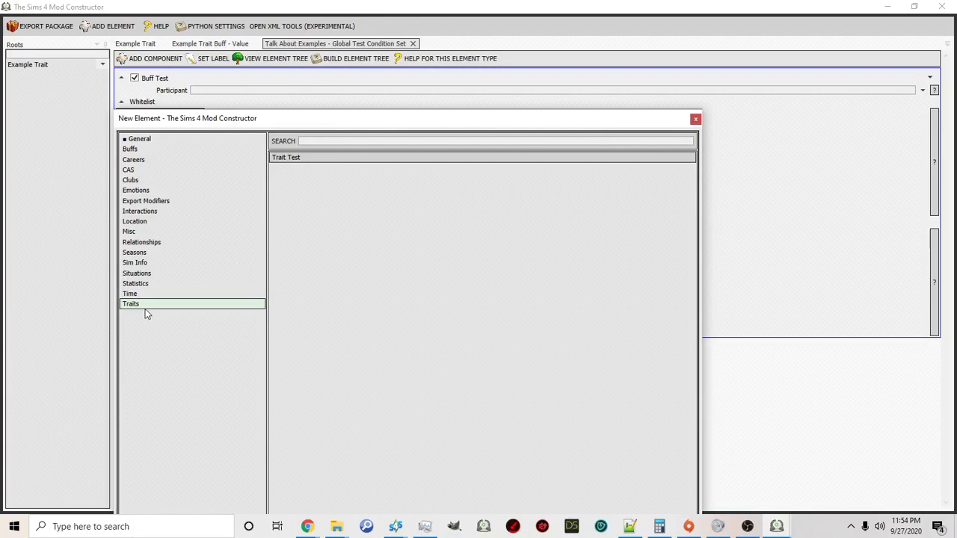
click(143, 275)
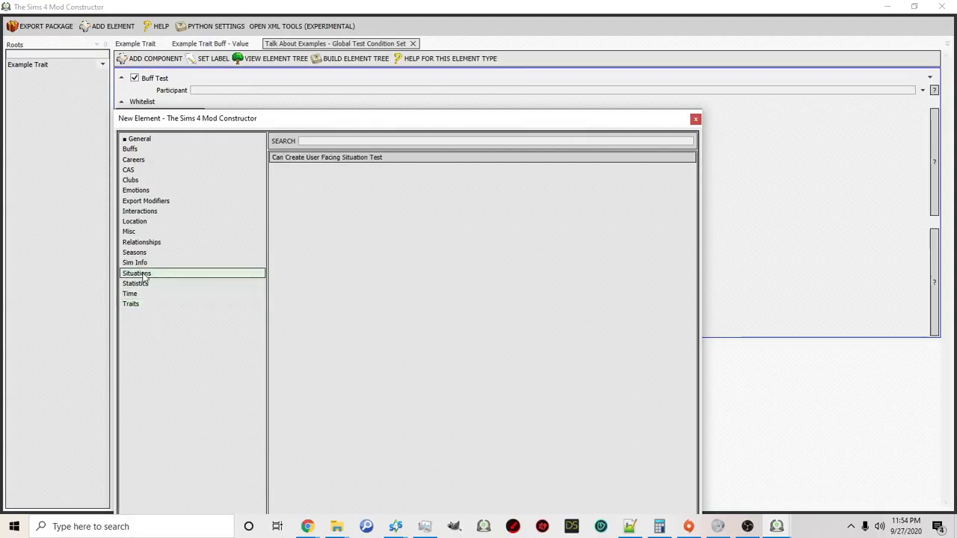
click(142, 264)
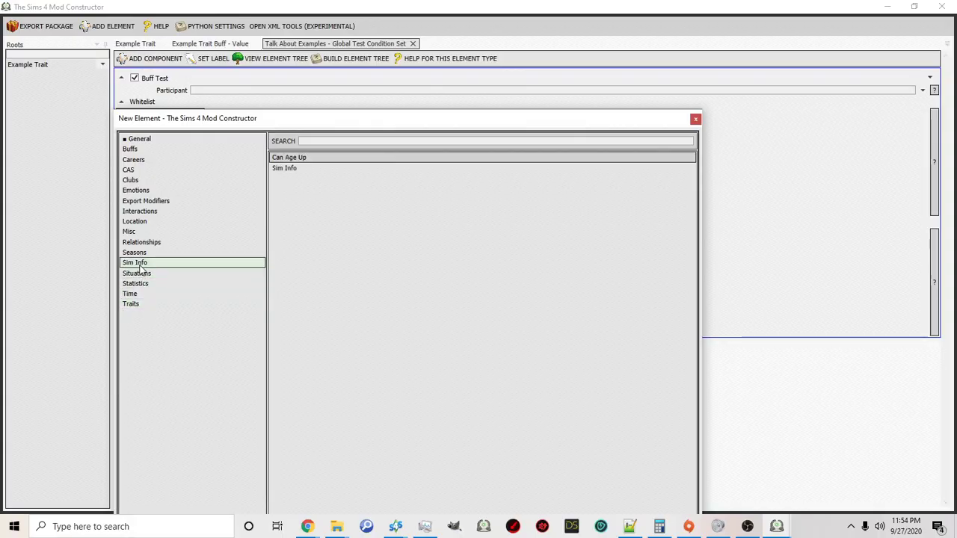
click(161, 190)
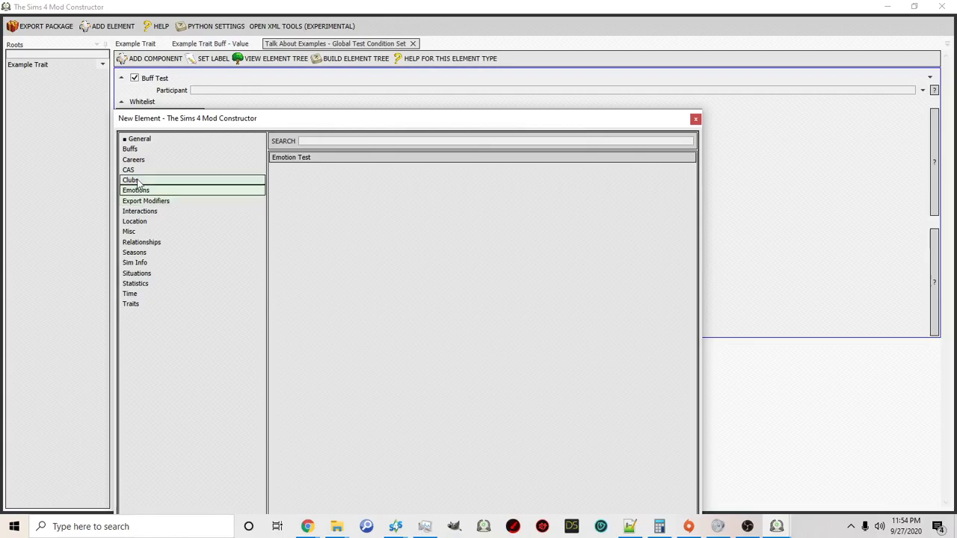
click(131, 172)
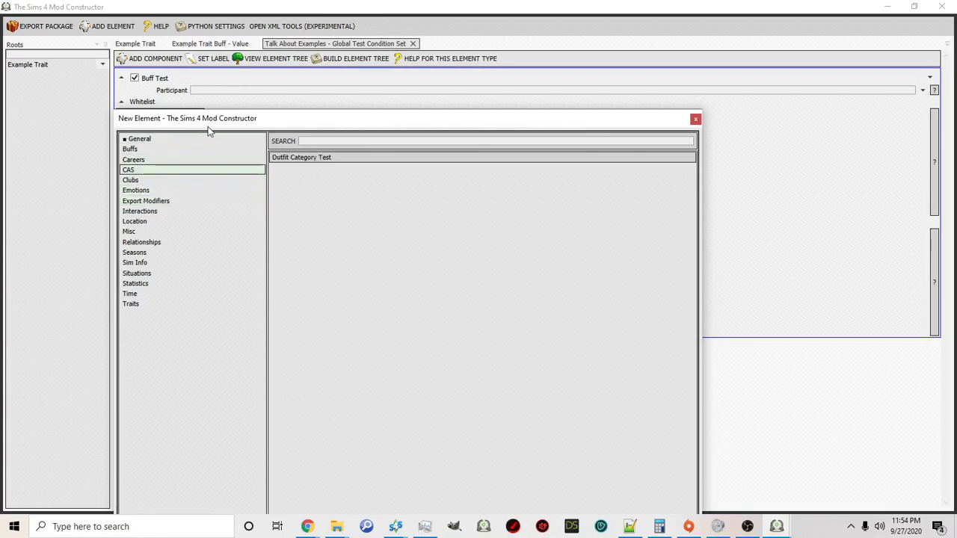
drag(214, 120, 373, 71)
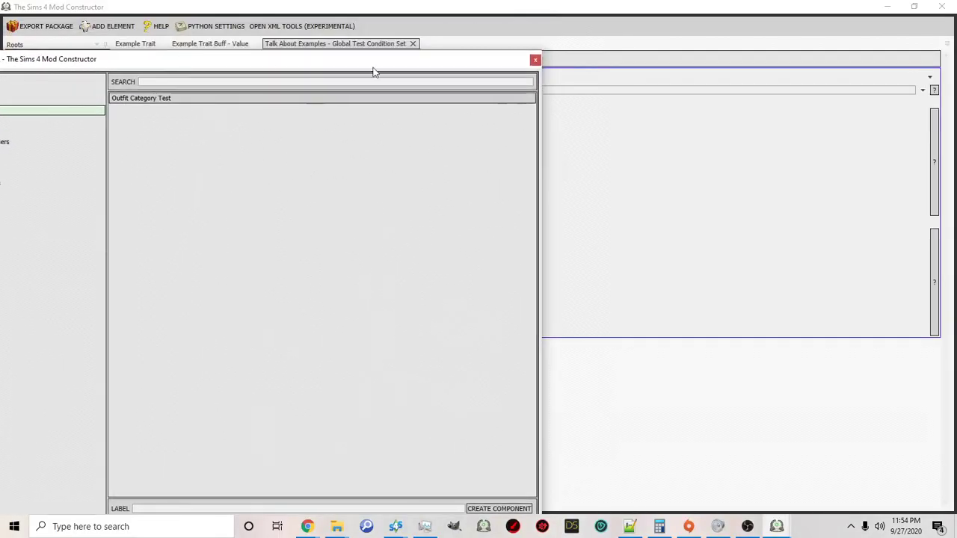
click(538, 61)
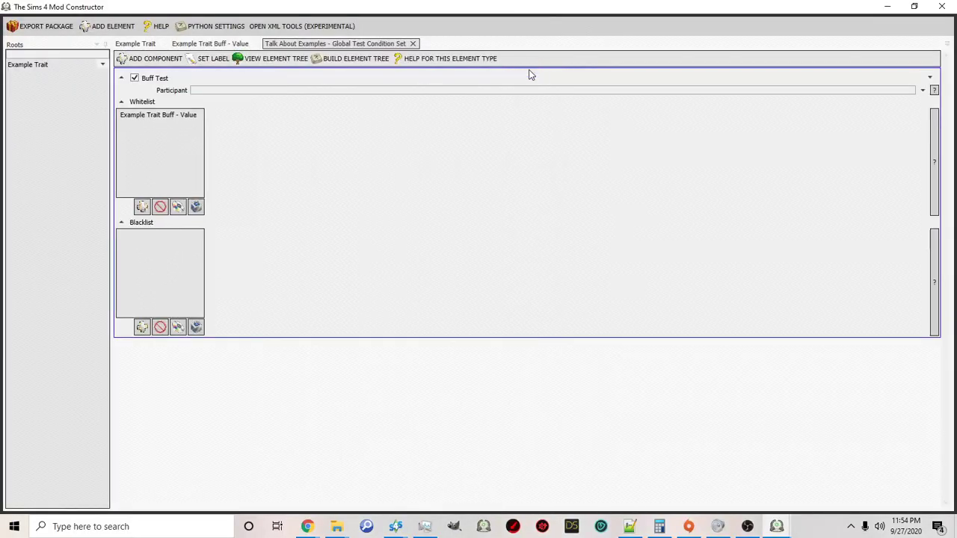
Close the 'Talk About Examples' test condition set and 'Example Trait Buff - Value' tabs
click(413, 44)
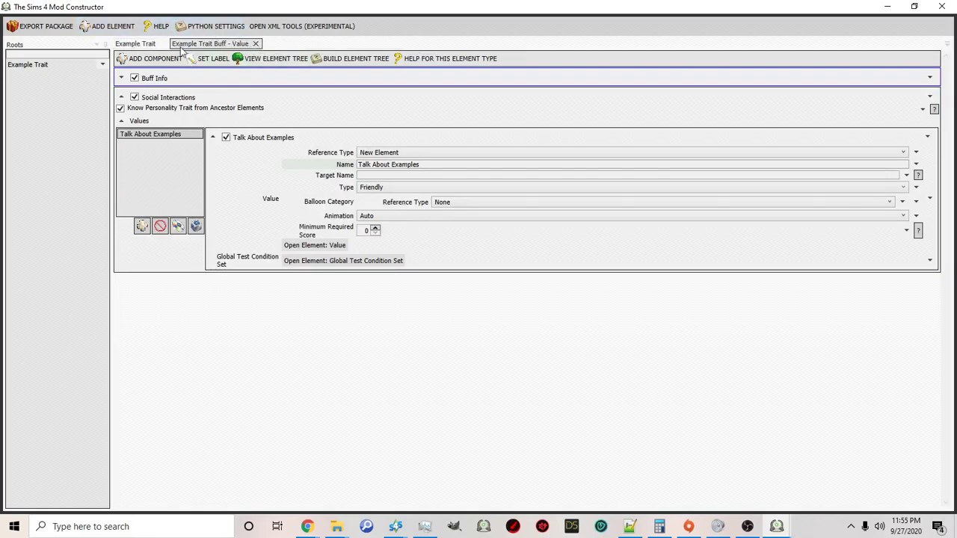
click(255, 43)
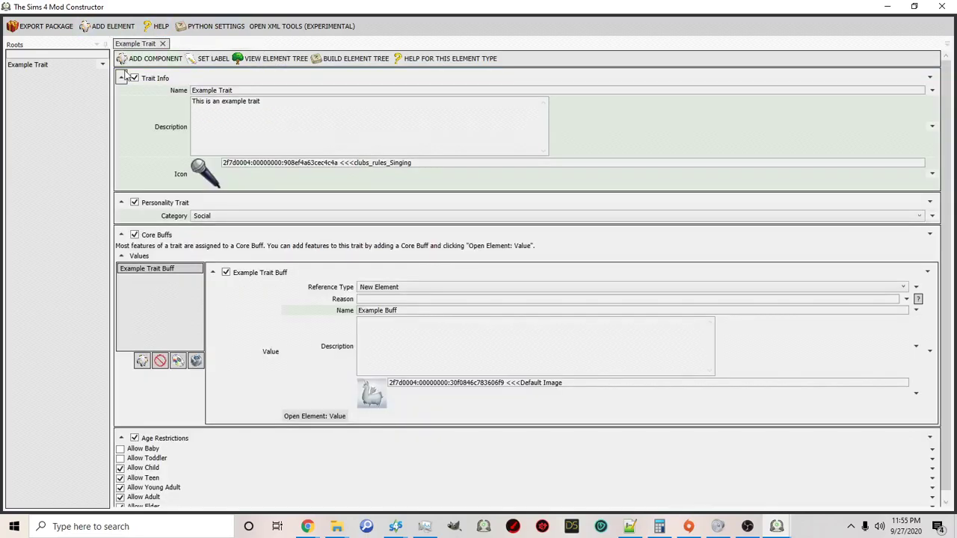
Uncheck and recheck Allow Child, Teen and Young Adult so all ages stay allowed
scroll(203, 238, down, 1)
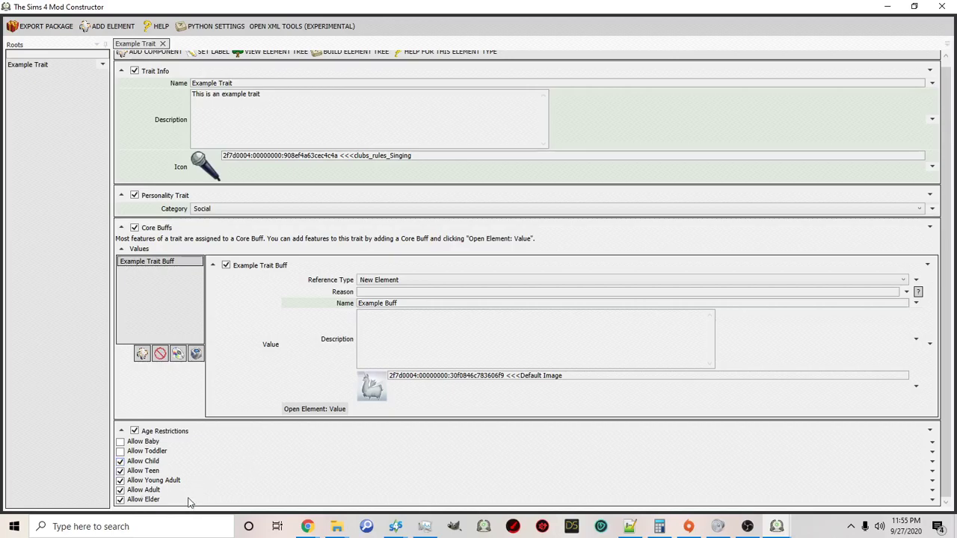
click(120, 461)
click(119, 471)
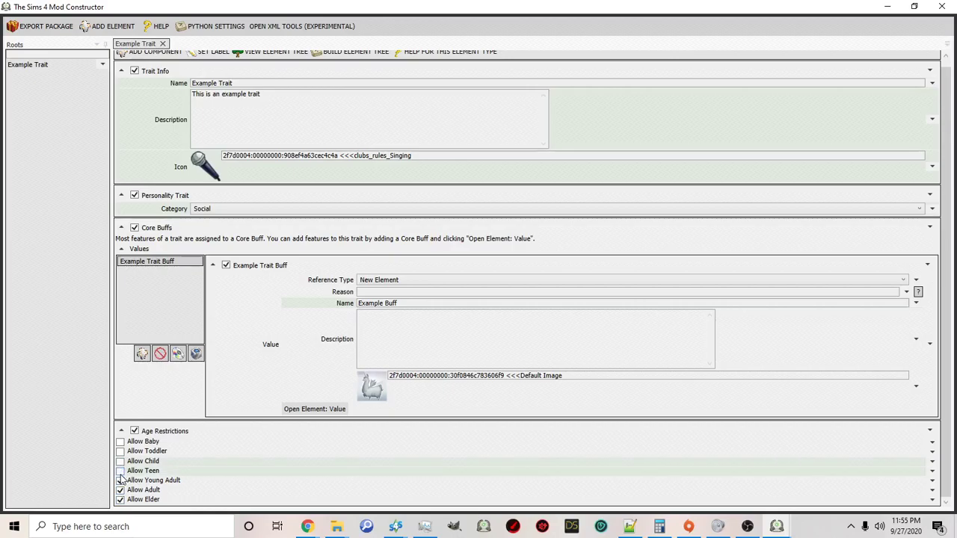
click(120, 479)
click(119, 470)
click(120, 461)
scroll(147, 91, up, 1)
click(152, 59)
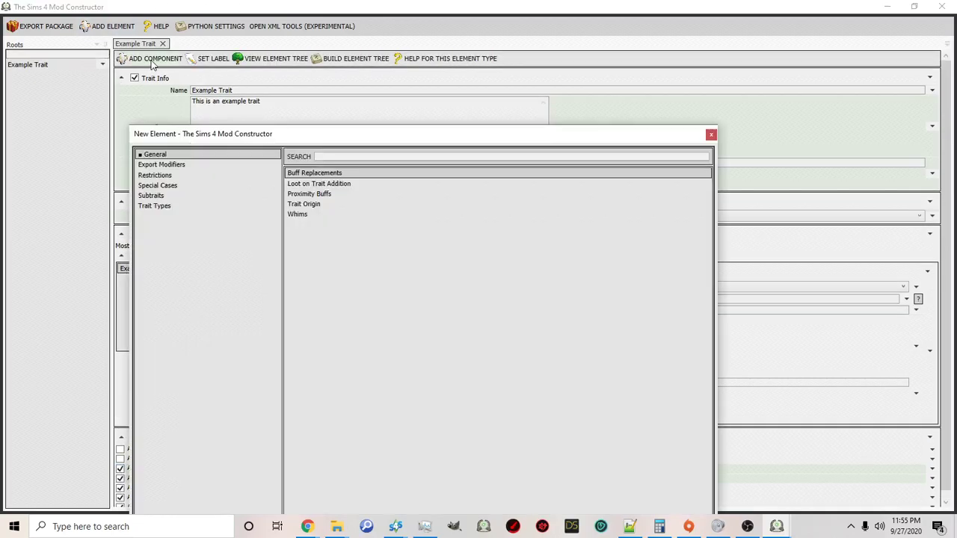
Create a Species Restrictions component from the Restrictions category on Example Trait
click(154, 186)
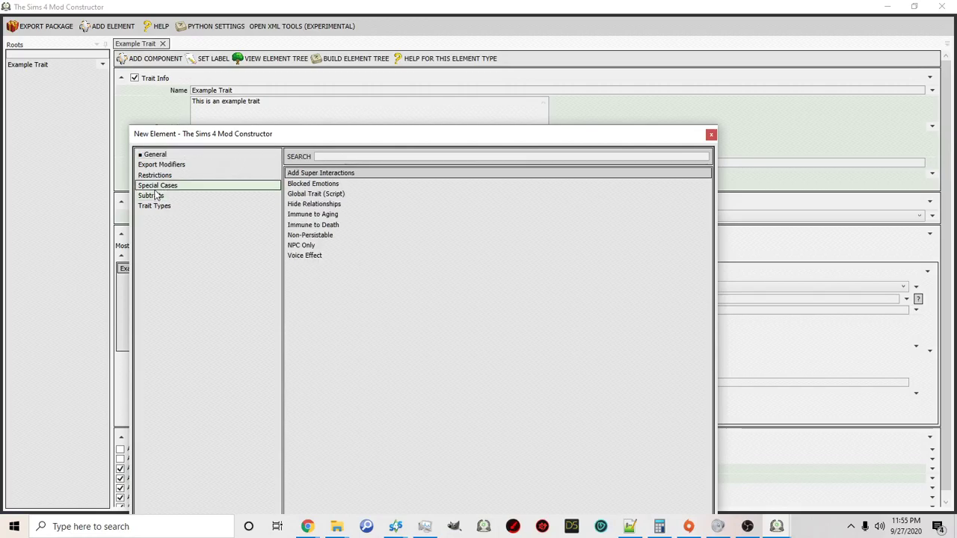
click(154, 195)
click(152, 176)
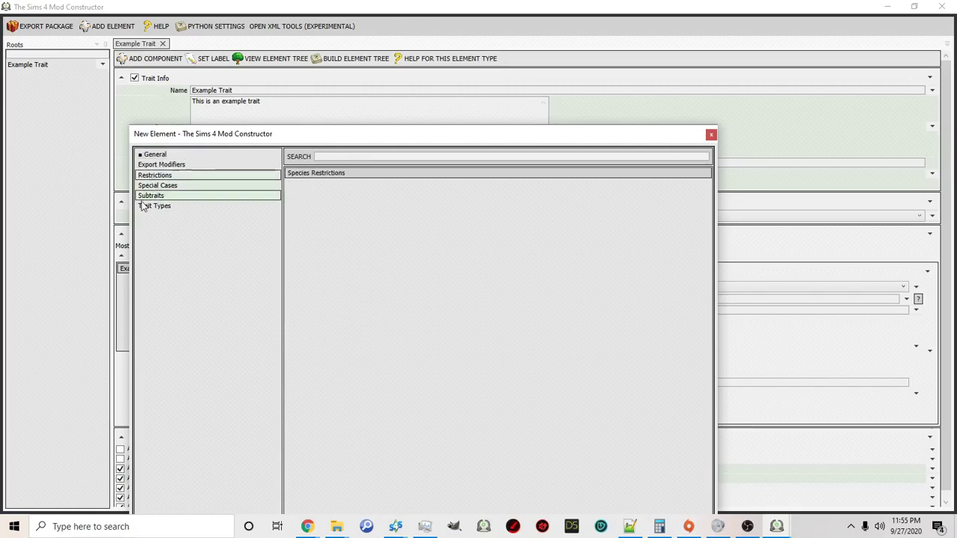
drag(318, 137, 322, 26)
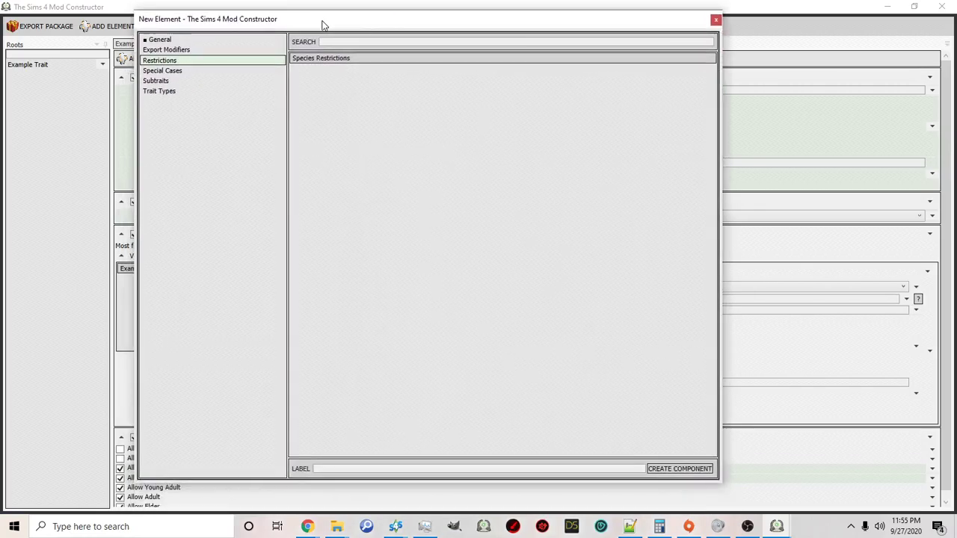
click(699, 470)
click(716, 21)
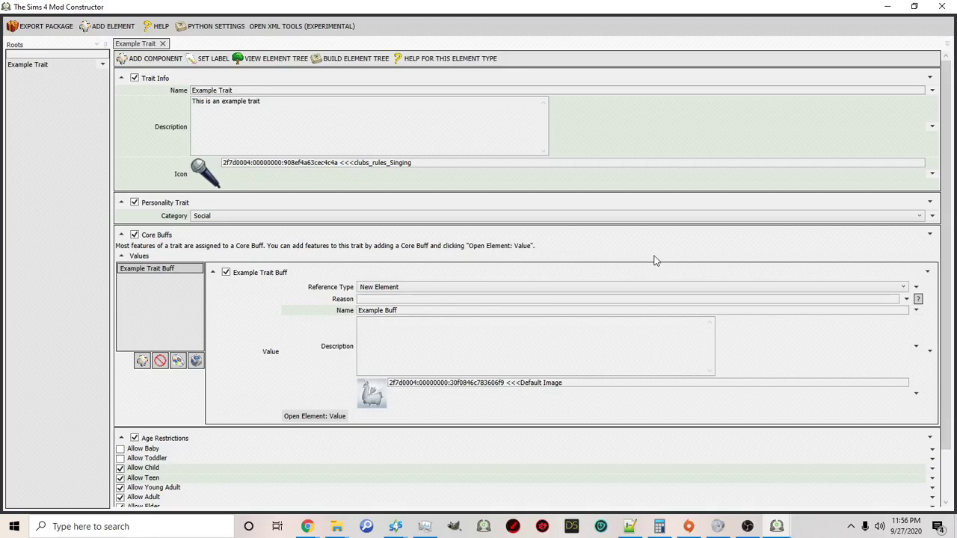
Verify Species Restrictions allows only Human, then bring up the component list again
scroll(655, 260, down, 2)
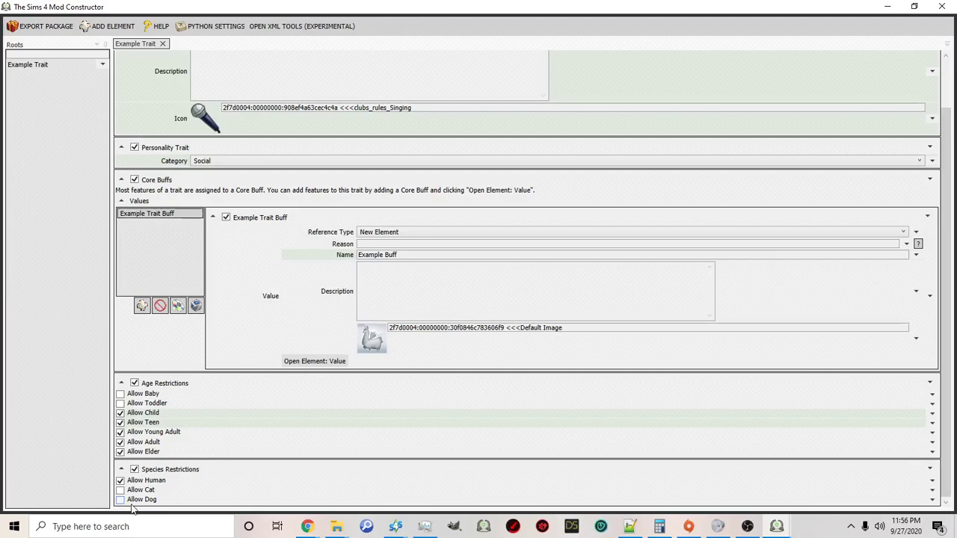
scroll(240, 395, up, 2)
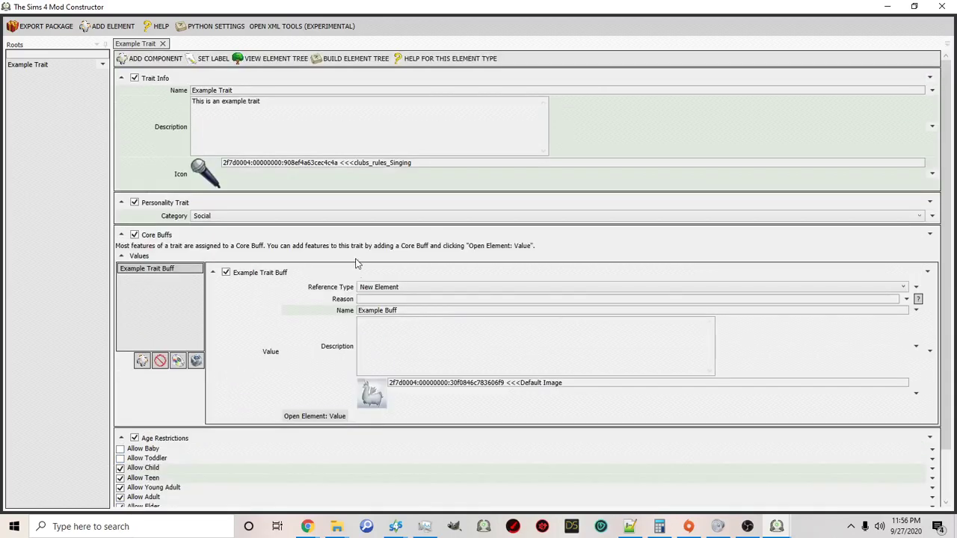
click(124, 59)
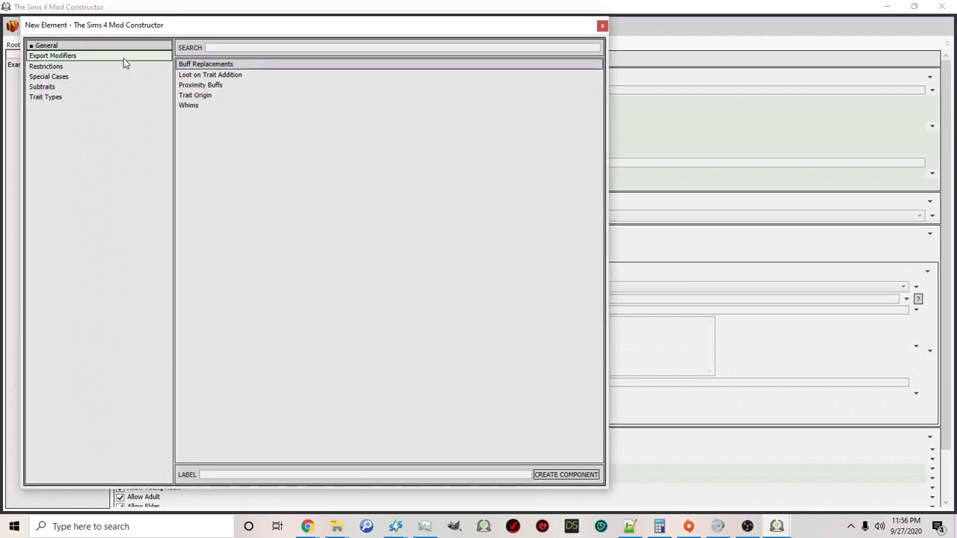
Create a General > Buff Replacements component and add one empty replacement entry
click(212, 69)
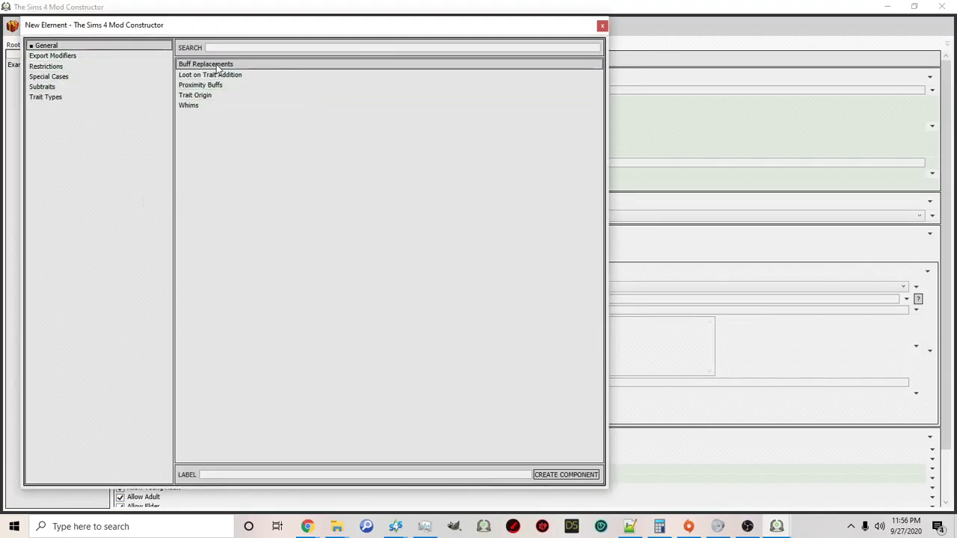
click(554, 474)
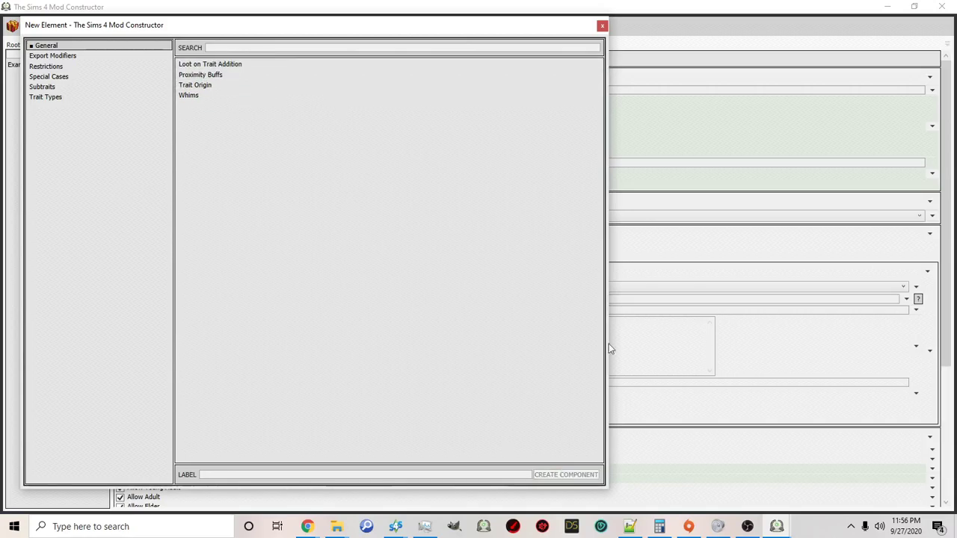
click(603, 26)
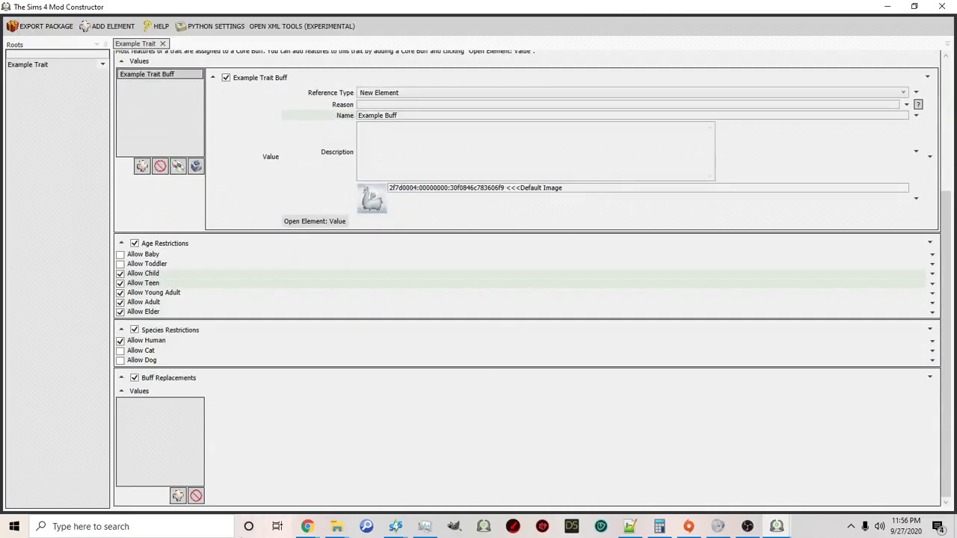
click(178, 495)
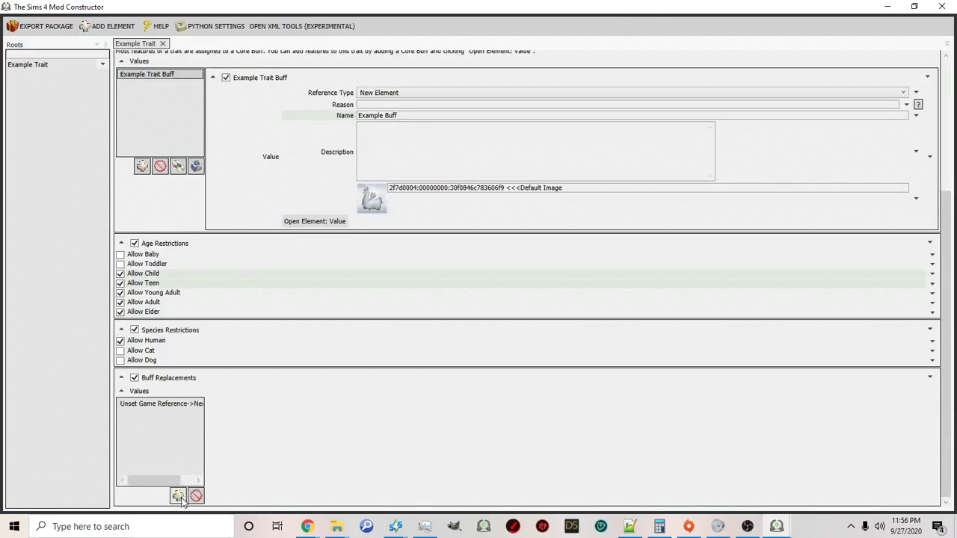
click(183, 403)
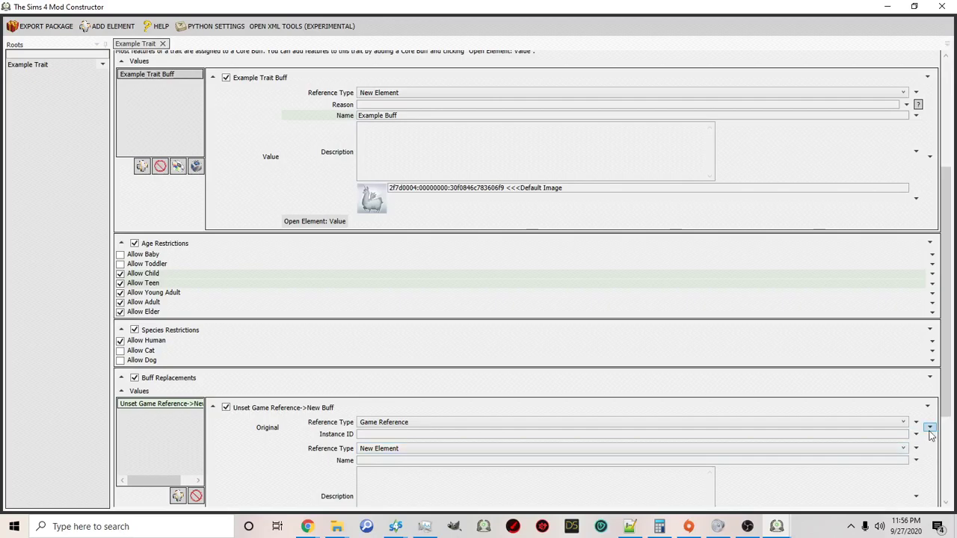
View the Original Reference Type options, then choose Delete Component for Buff Replacements
click(539, 425)
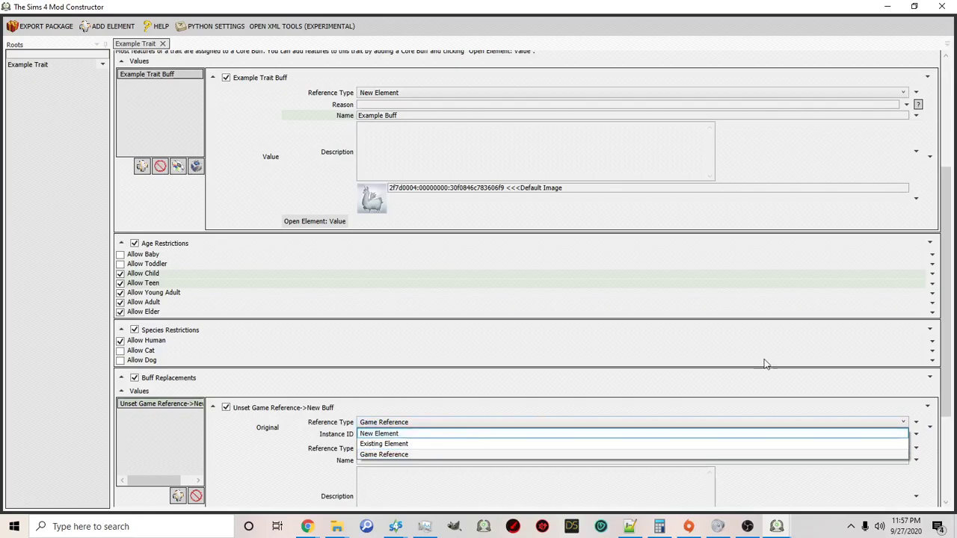
click(929, 379)
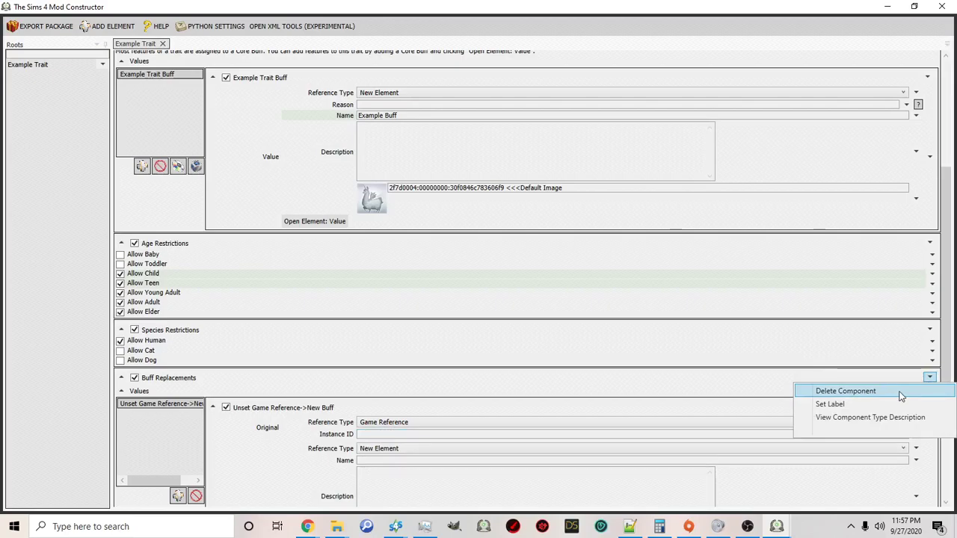
click(900, 396)
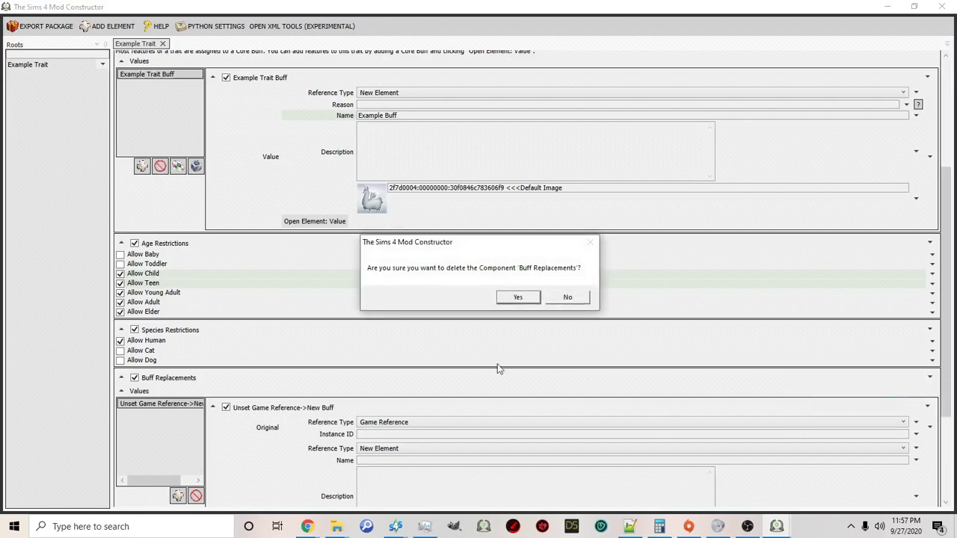